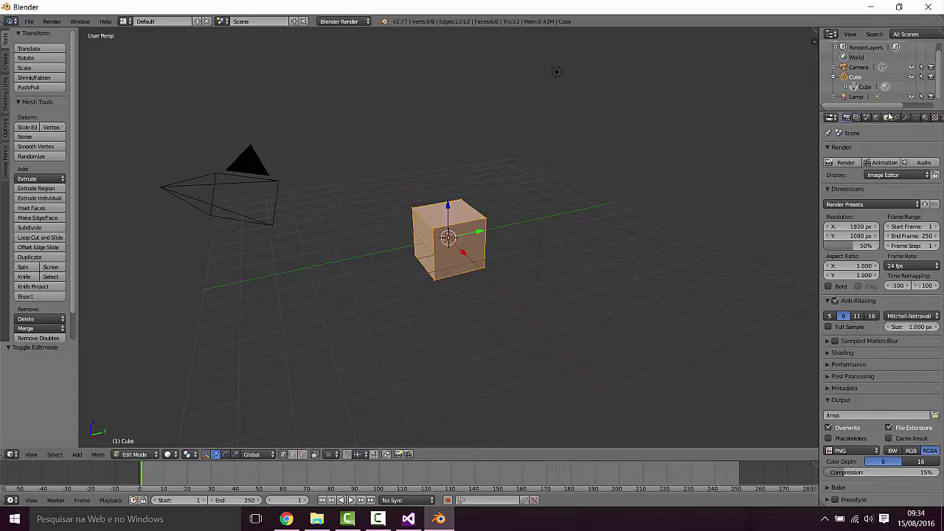
Enlarge the outliner area, and leave Edit Mode with the 3D cursor placed on the grid in front of the cube.
{"action": "left_click_drag", "start_coordinate": [891, 112], "coordinate": [892, 135]}
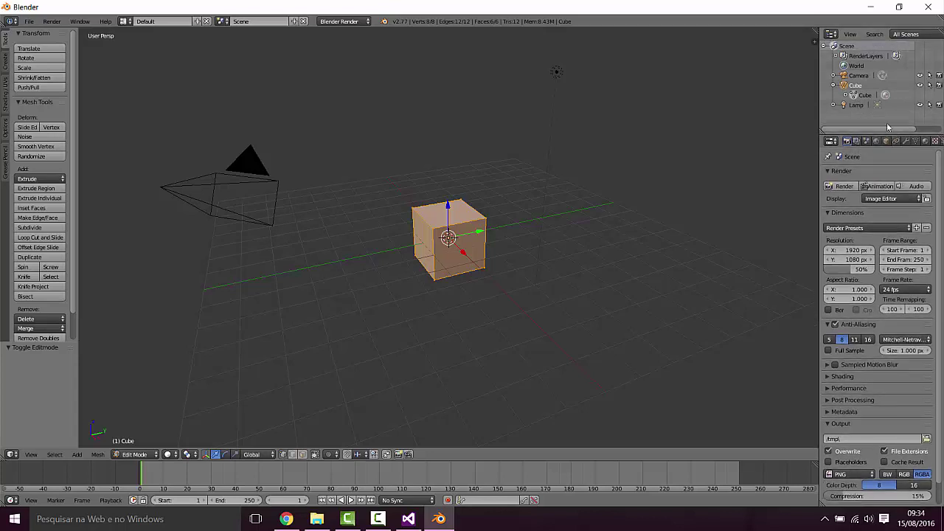
{"action": "left_click", "coordinate": [519, 265]}
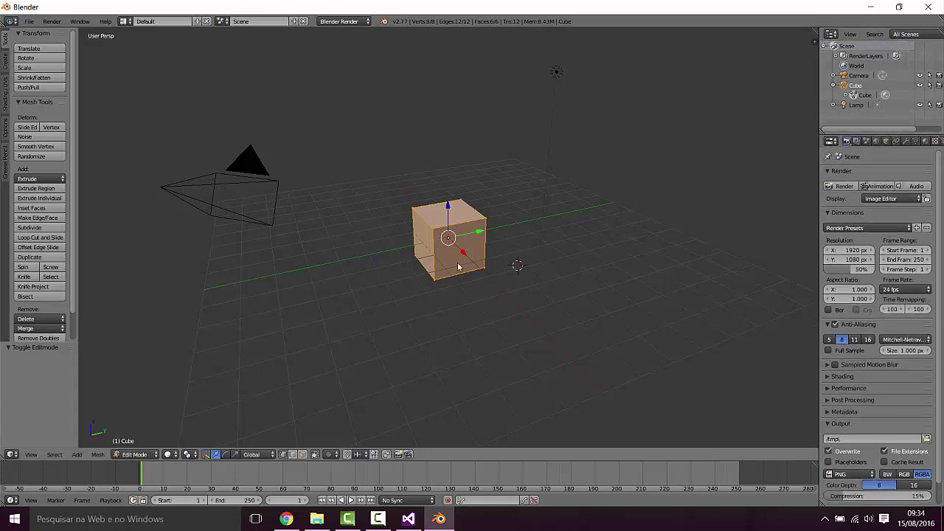
{"action": "left_click", "coordinate": [386, 304]}
{"action": "key", "text": "Tab"}
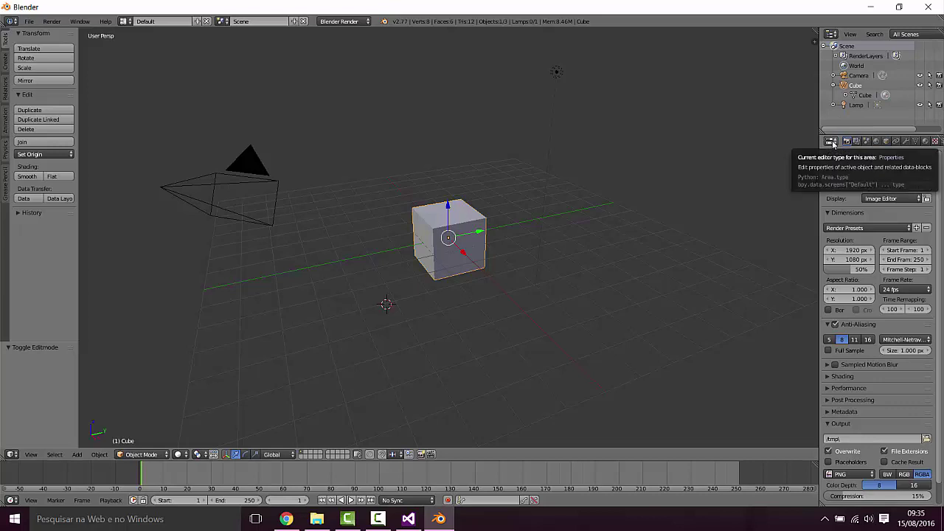
Show the cube's object properties and move the cube along the Y axis to about -5.45.
{"action": "left_click", "coordinate": [885, 143]}
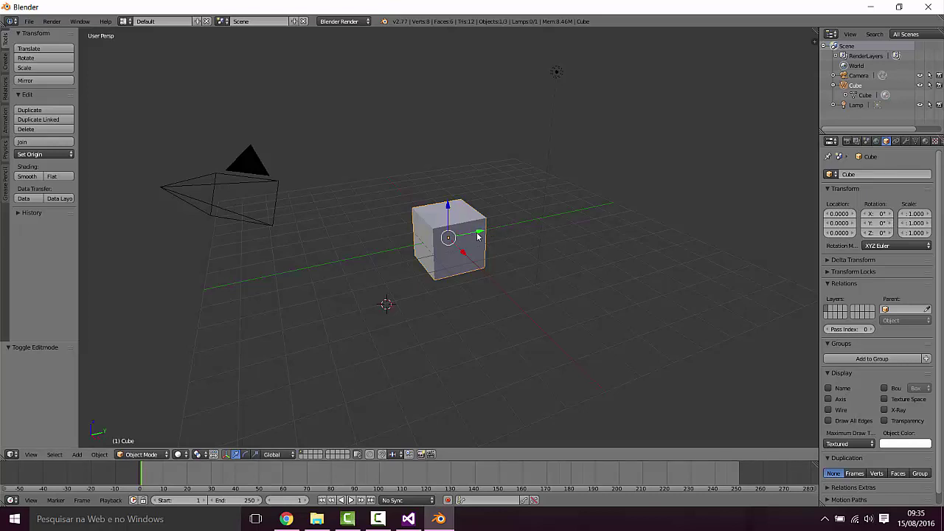
{"action": "left_click_drag", "start_coordinate": [482, 236], "coordinate": [325, 269]}
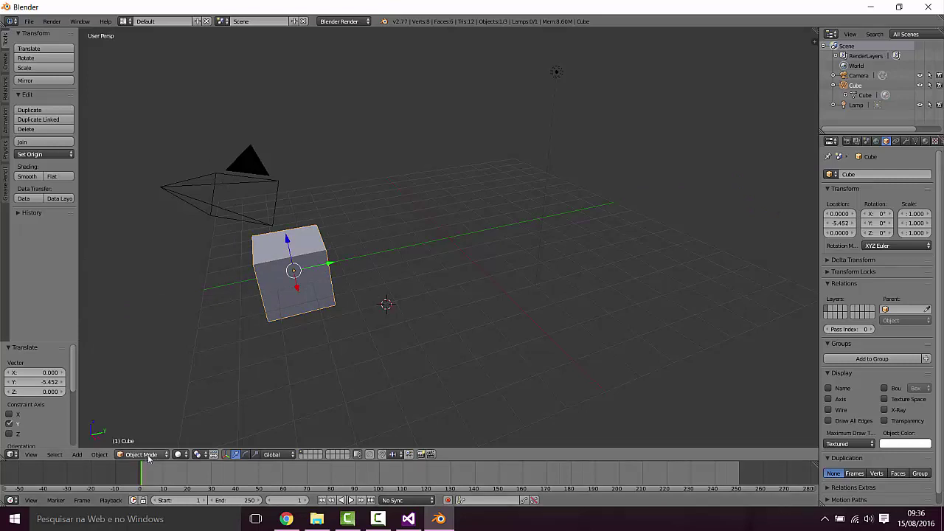
Add a UV sphere, raise it to about grid level, and move it along the Y axis to about 4.25.
{"action": "left_click", "coordinate": [5, 64]}
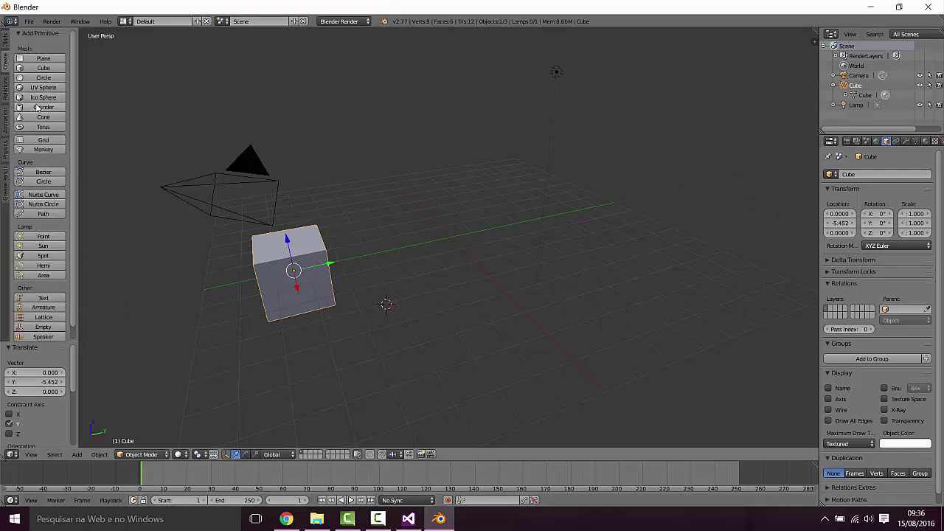
{"action": "left_click", "coordinate": [43, 89]}
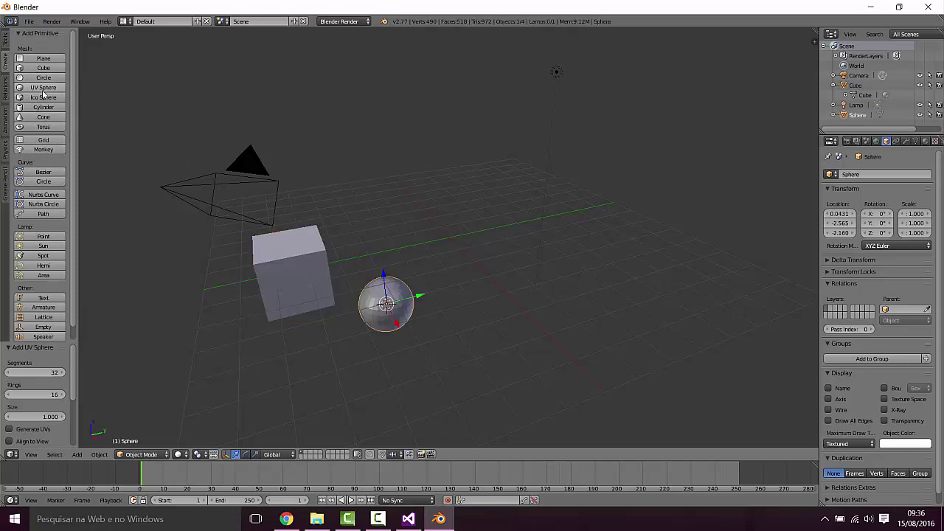
{"action": "left_click_drag", "start_coordinate": [384, 279], "coordinate": [384, 214]}
{"action": "left_click_drag", "start_coordinate": [415, 246], "coordinate": [568, 213]}
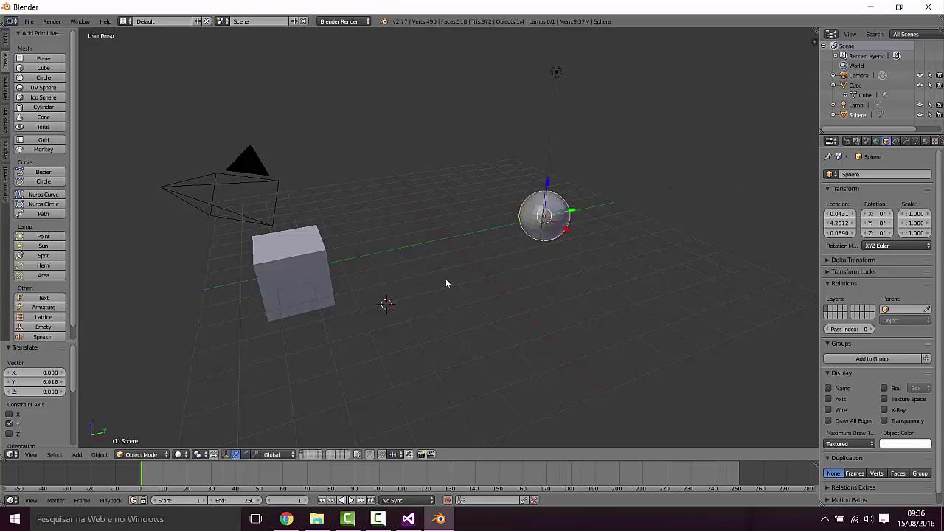
Compare the locations of the cube and the sphere, and set the sphere's X and Z location to 0.
{"action": "right_click", "coordinate": [309, 282]}
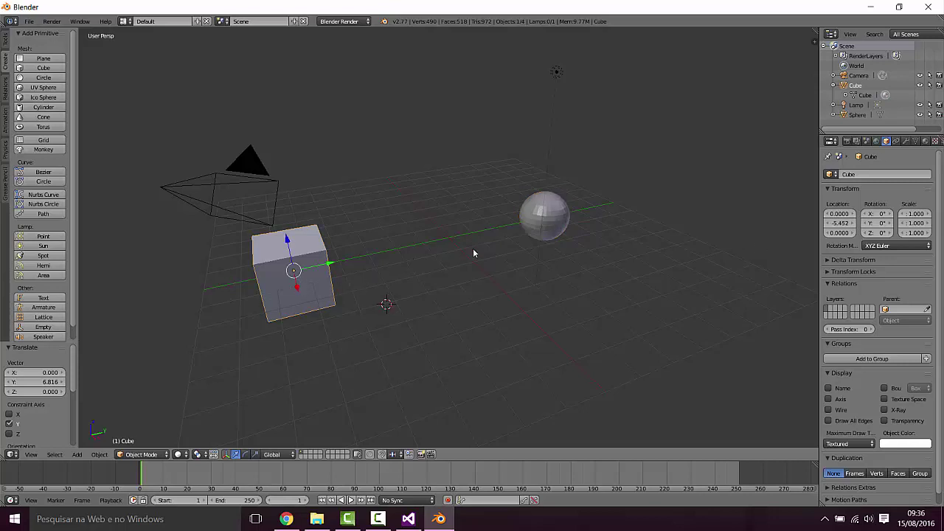
{"action": "right_click", "coordinate": [548, 215]}
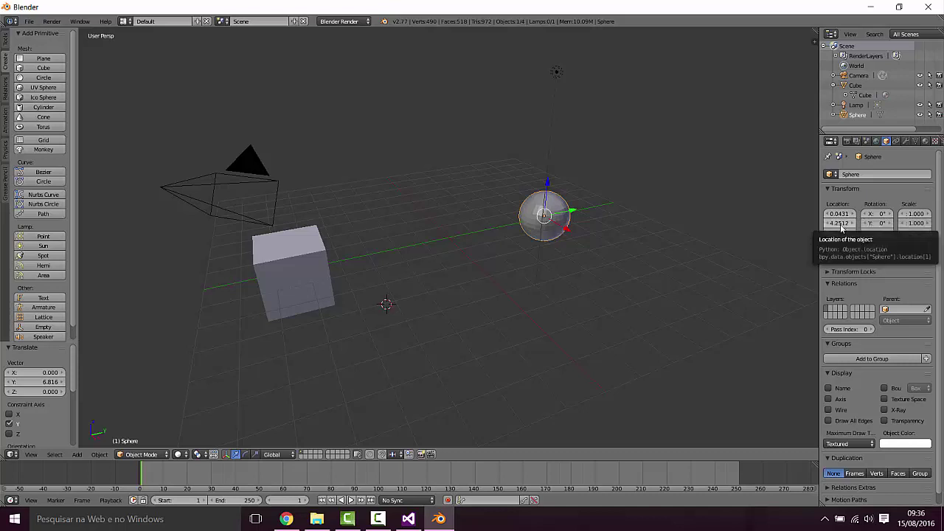
{"action": "right_click", "coordinate": [307, 276]}
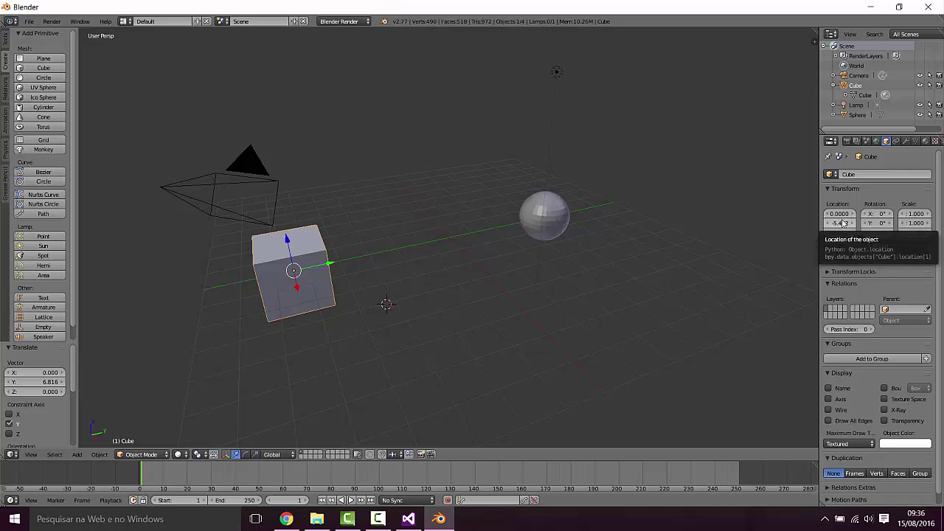
{"action": "right_click", "coordinate": [552, 223]}
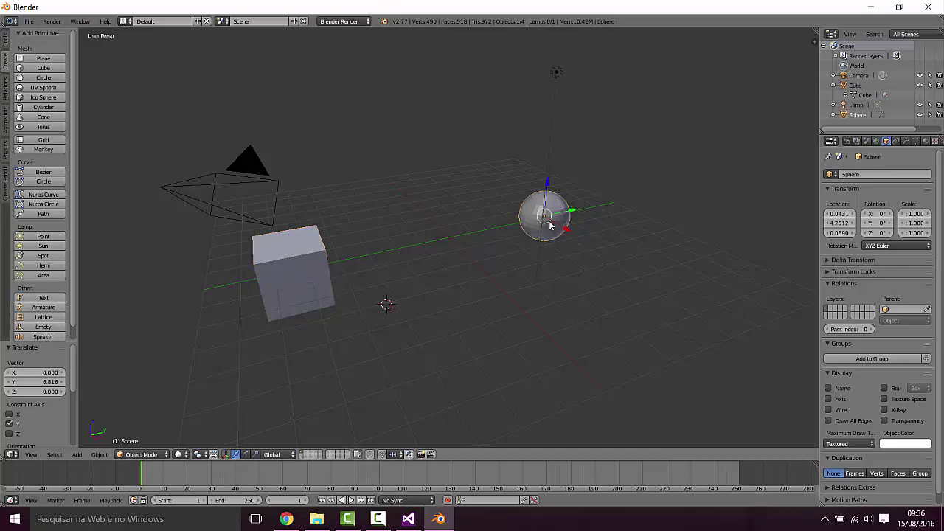
{"action": "left_click", "coordinate": [848, 215]}
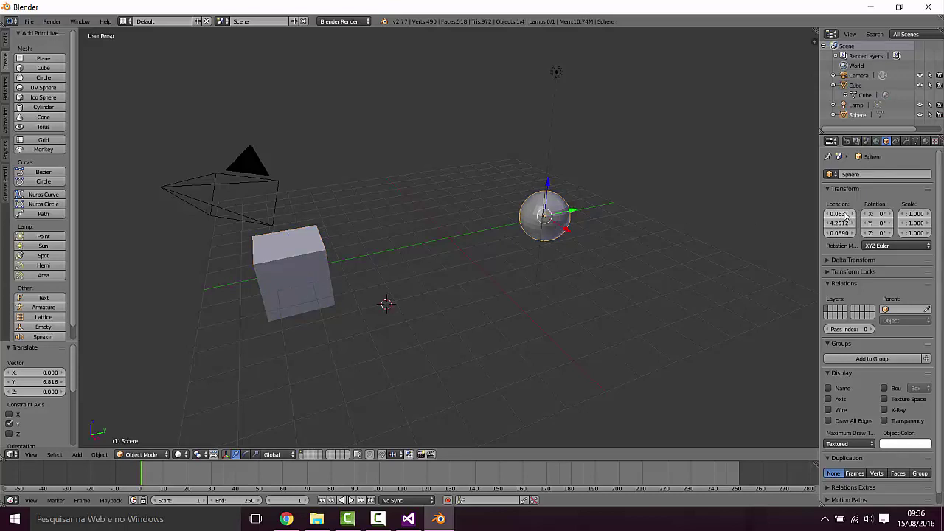
{"action": "left_click", "coordinate": [845, 214]}
{"action": "type", "text": "0"}
{"action": "key", "text": "Return"}
{"action": "left_click", "coordinate": [841, 234]}
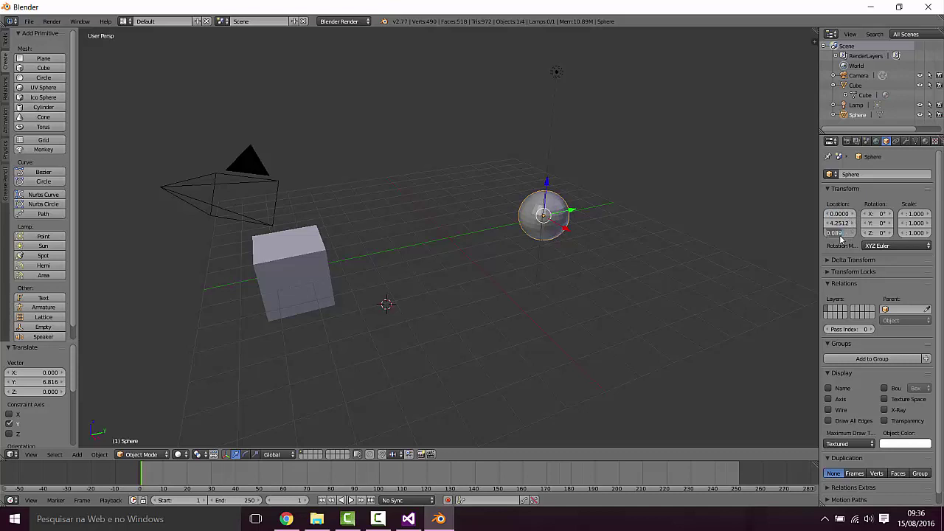
{"action": "type", "text": "0"}
{"action": "key", "text": "Return"}
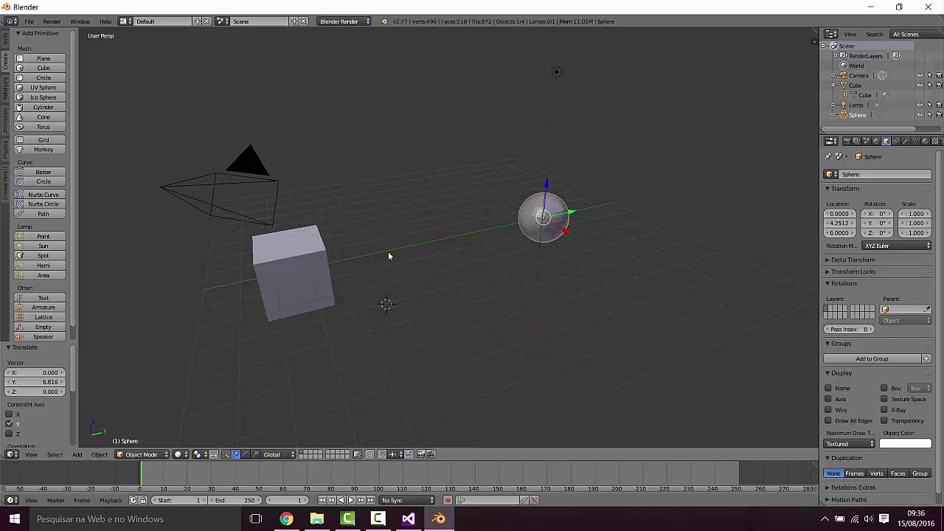
Replace the sphere object's mesh data with the existing Cube mesh.
{"action": "left_click", "coordinate": [916, 145]}
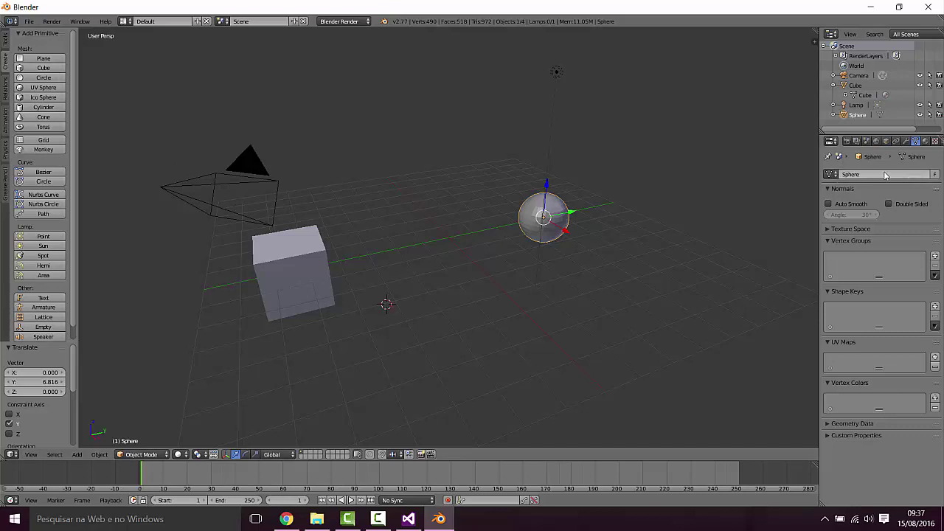
{"action": "left_click", "coordinate": [830, 175]}
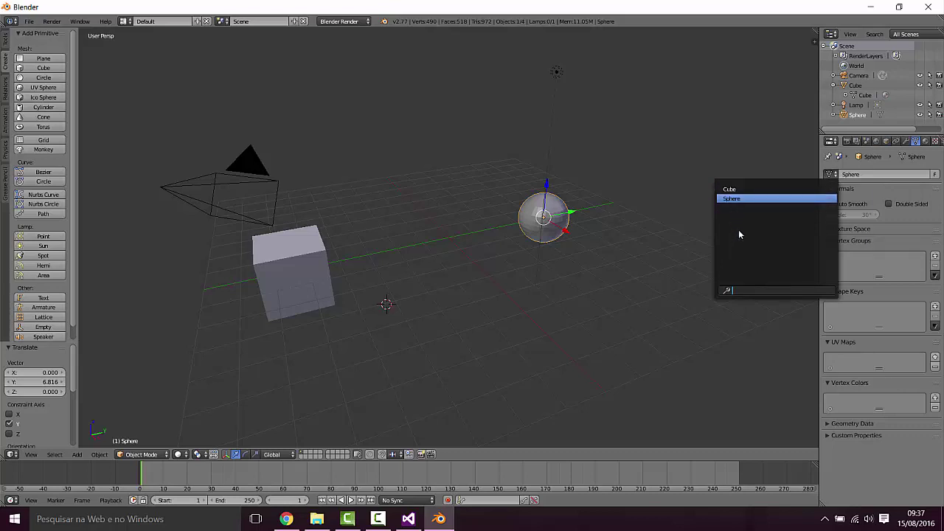
{"action": "left_click", "coordinate": [730, 190]}
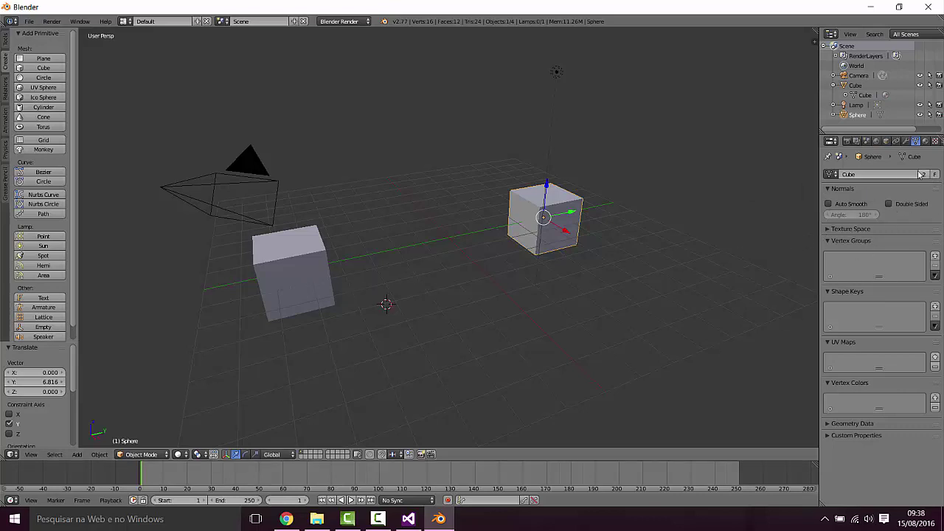
Put the original cube in Edit Mode and scale its whole mesh down to about 0.53.
{"action": "right_click", "coordinate": [303, 284]}
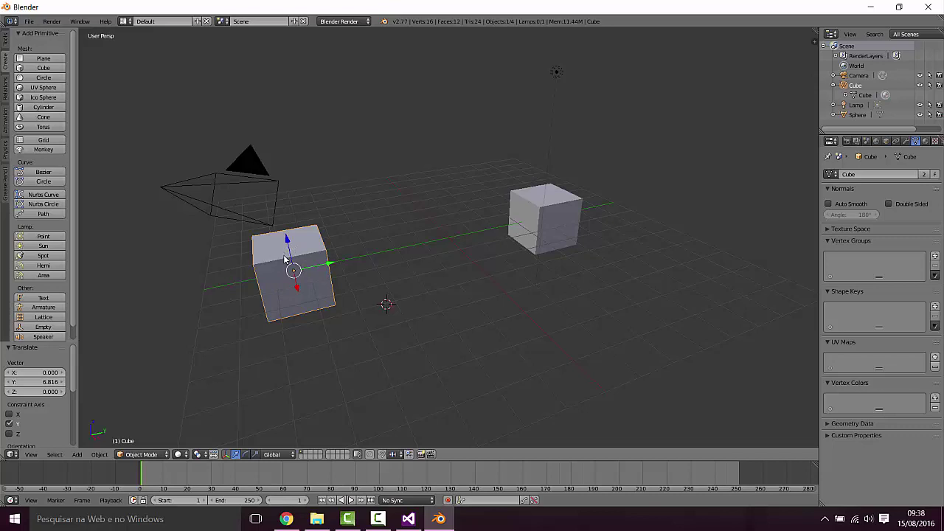
{"action": "key", "text": "Tab"}
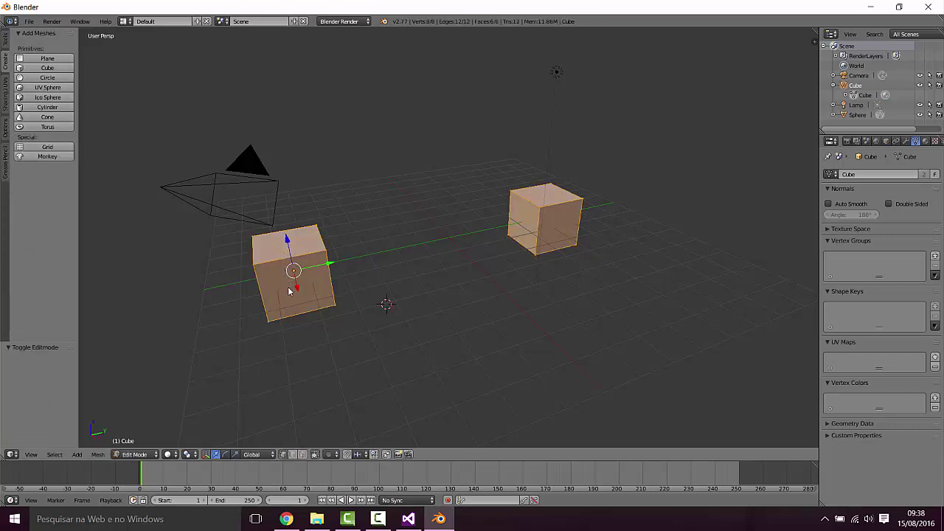
{"action": "key", "text": "Tab"}
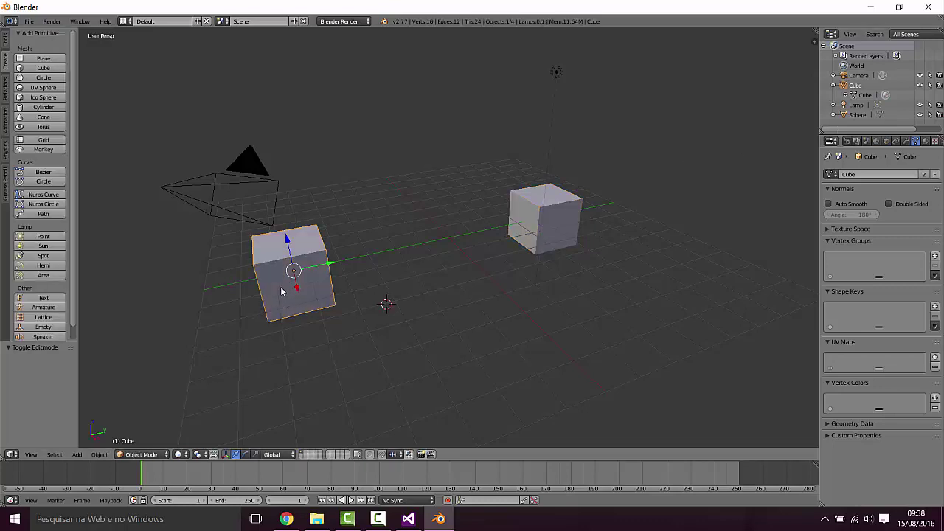
{"action": "key", "text": "Tab"}
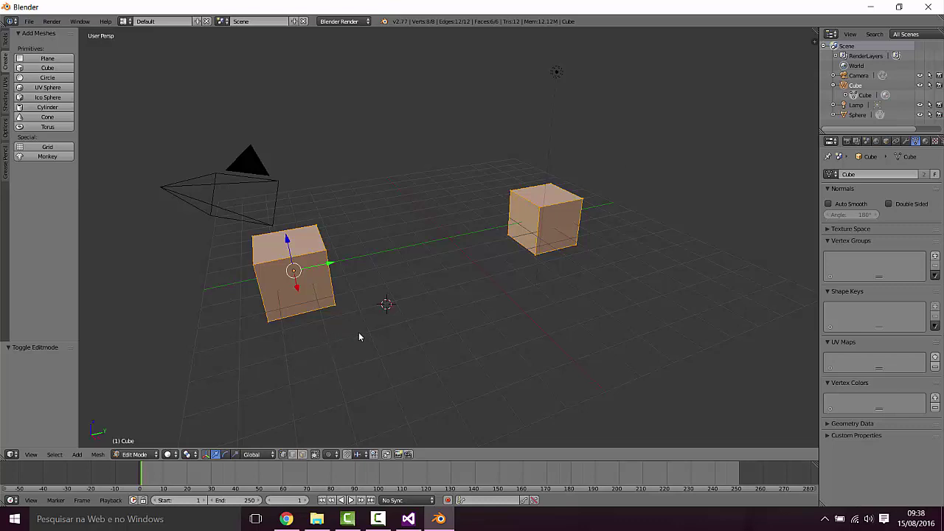
{"action": "key", "text": "s"}
{"action": "left_click", "coordinate": [335, 306]}
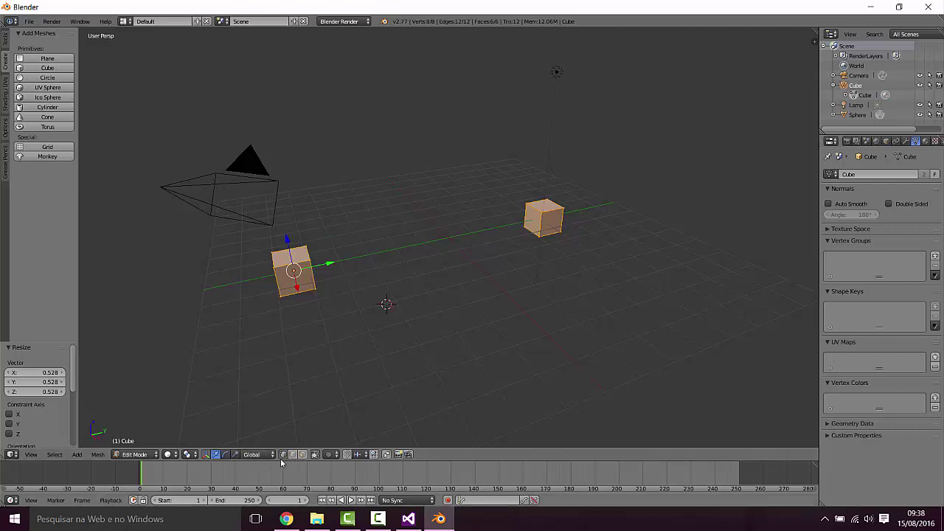
Pull the cube's upper front corner vertex out about 1.41 along X and raise it about 0.5 along Z.
{"action": "key", "text": "a"}
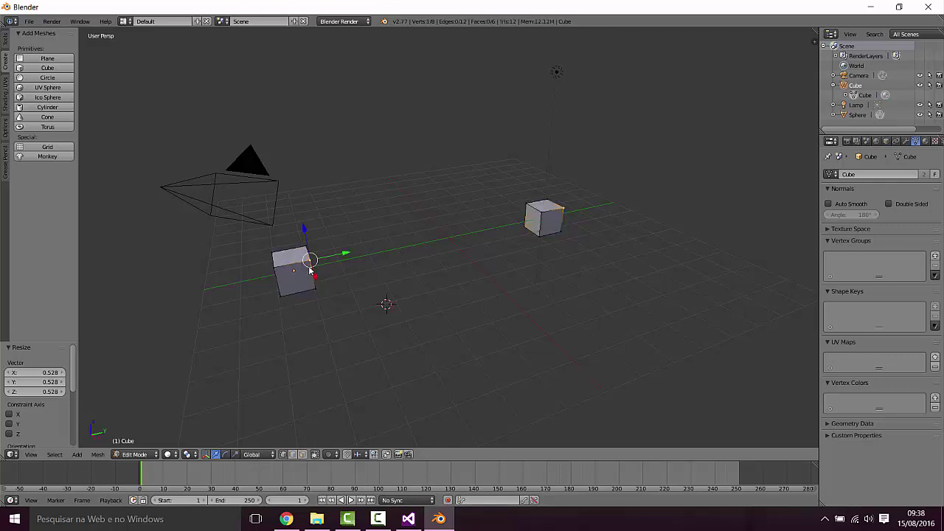
{"action": "right_click", "coordinate": [310, 264]}
{"action": "left_click_drag", "start_coordinate": [344, 258], "coordinate": [346, 295]}
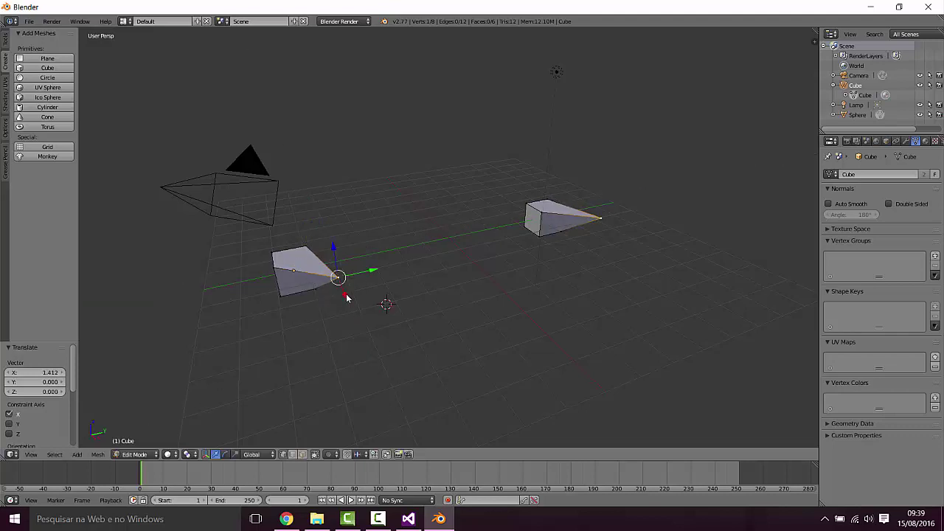
{"action": "left_click_drag", "start_coordinate": [332, 244], "coordinate": [331, 229]}
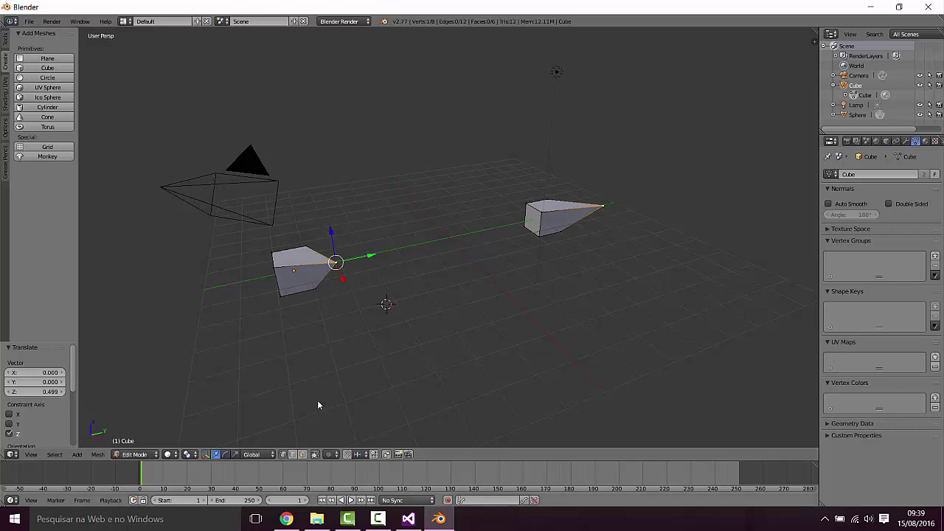
Move the neighbouring upper vertex about 1.24 along X, and shift the pulled-out corner vertex about -0.51 along Y.
{"action": "right_click", "coordinate": [273, 268]}
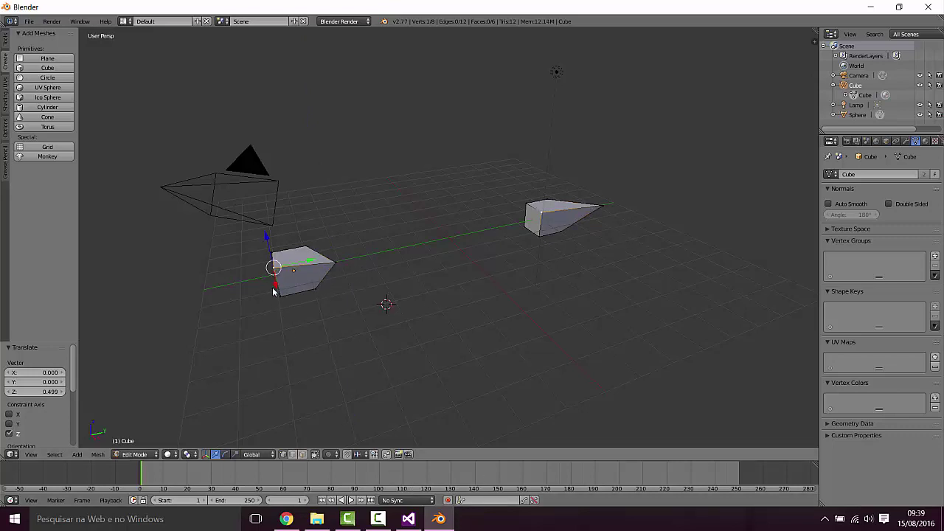
{"action": "left_click_drag", "start_coordinate": [276, 287], "coordinate": [278, 308]}
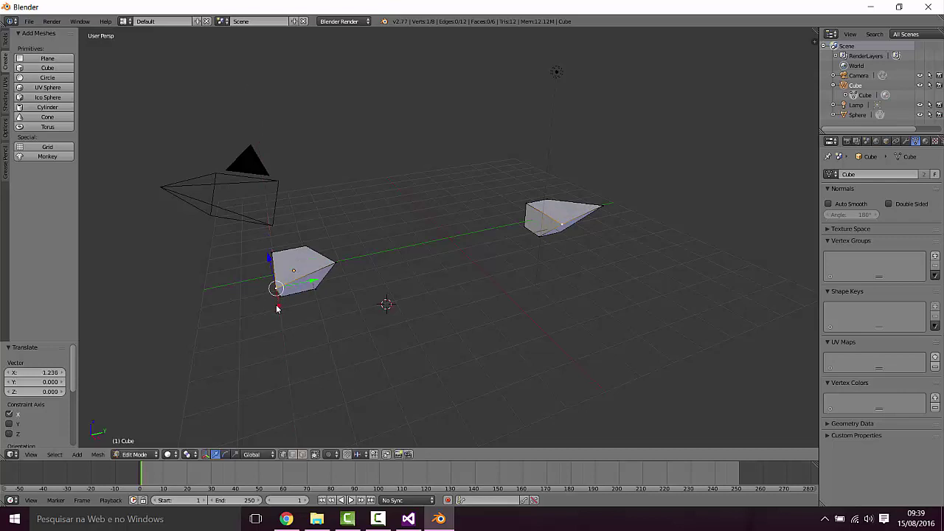
{"action": "right_click", "coordinate": [334, 270]}
{"action": "mouse_move", "coordinate": [343, 284]}
{"action": "left_mouse_down"}
{"action": "mouse_move", "coordinate": [345, 293]}
{"action": "mouse_move", "coordinate": [357, 272]}
{"action": "left_mouse_up"}
{"action": "scroll", "coordinate": [292, 339], "scroll_direction": "up", "scroll_amount": 1}
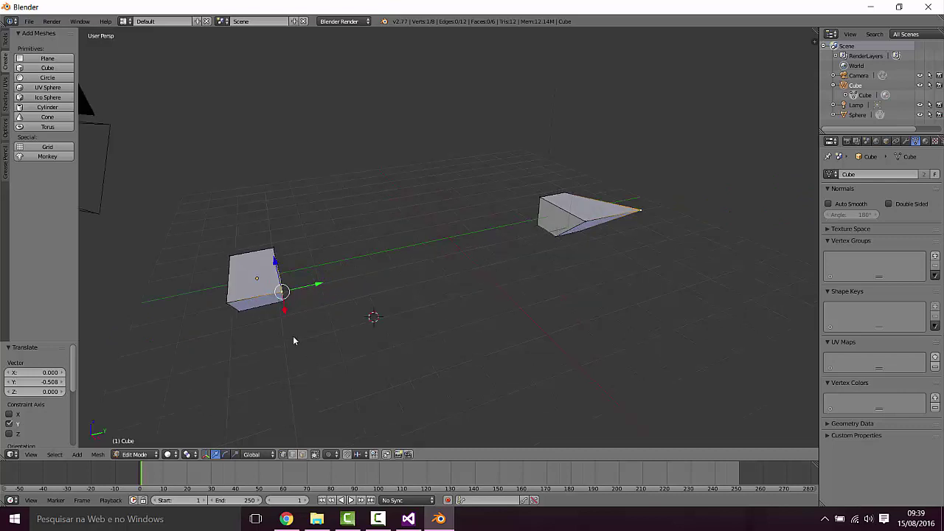
{"action": "scroll", "coordinate": [409, 347], "scroll_direction": "down", "scroll_amount": 1}
{"action": "scroll", "coordinate": [406, 350], "scroll_direction": "up", "scroll_amount": 1}
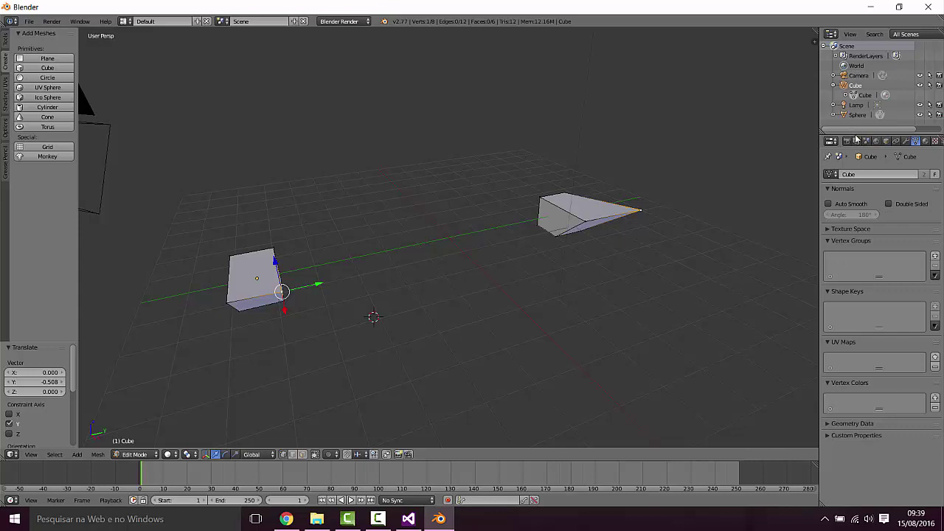
{"action": "right_click", "coordinate": [858, 86]}
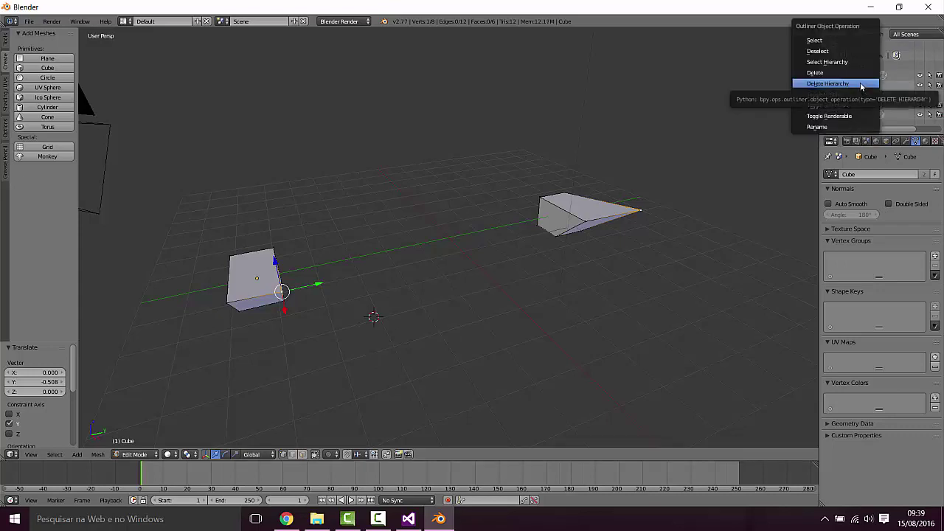
{"action": "key", "text": "Escape"}
{"action": "key", "text": "ctrl+shift+s"}
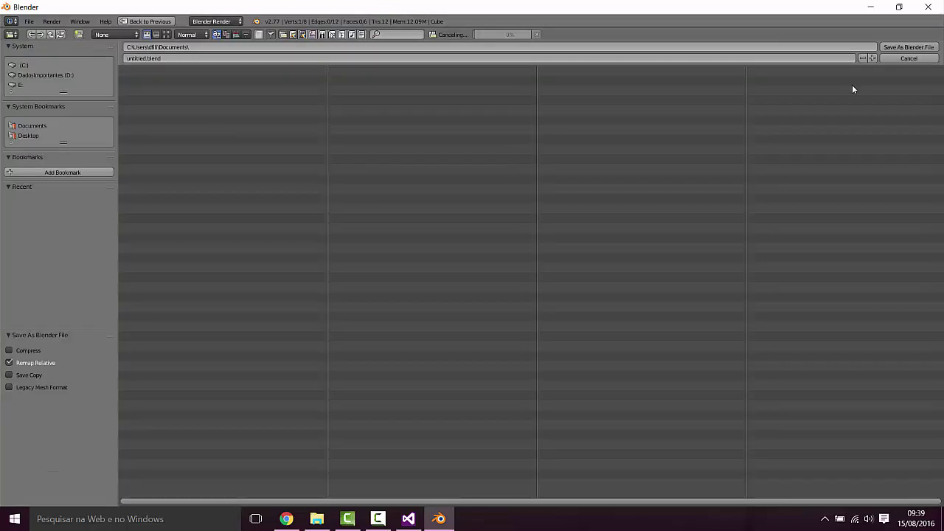
{"action": "key", "text": "Escape"}
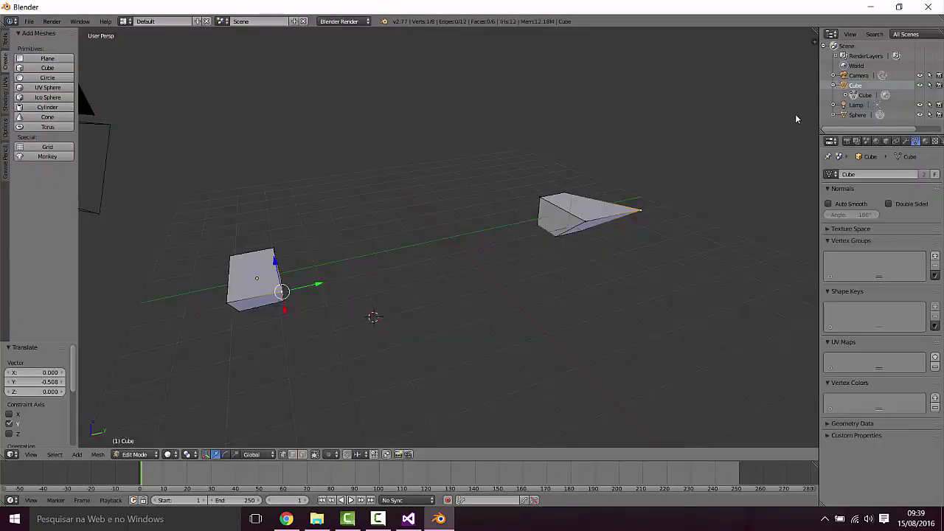
Rename the Cube object as Cadeira.
{"action": "right_click", "coordinate": [855, 88]}
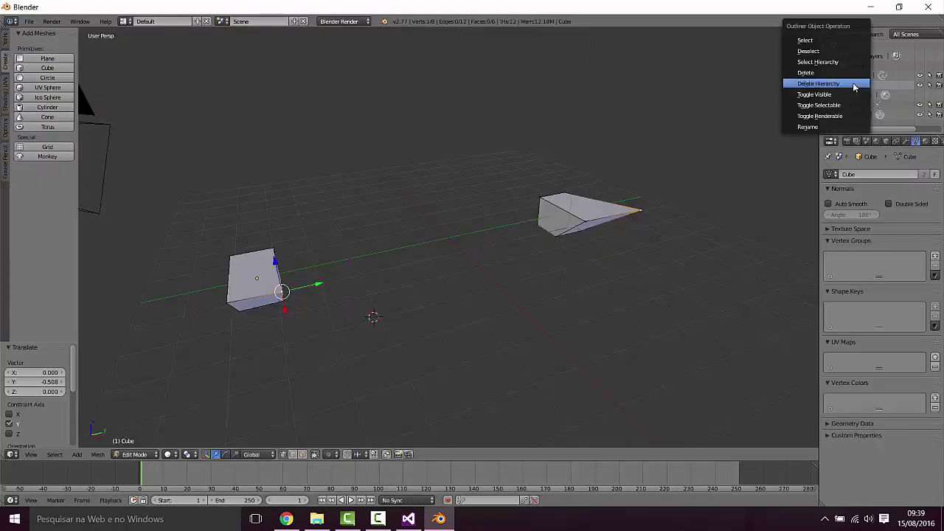
{"action": "left_click", "coordinate": [827, 127]}
{"action": "type", "text": "c"}
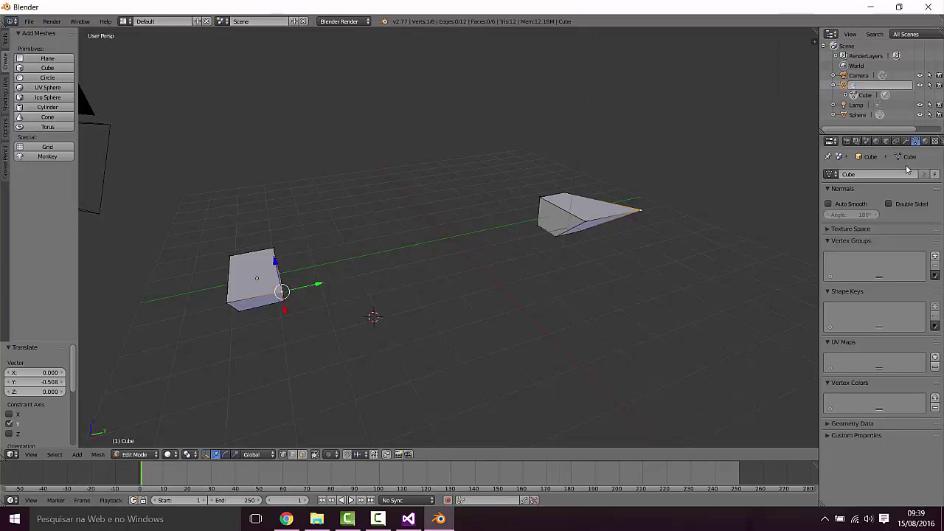
{"action": "type", "text": "adeira"}
{"action": "key", "text": "Return"}
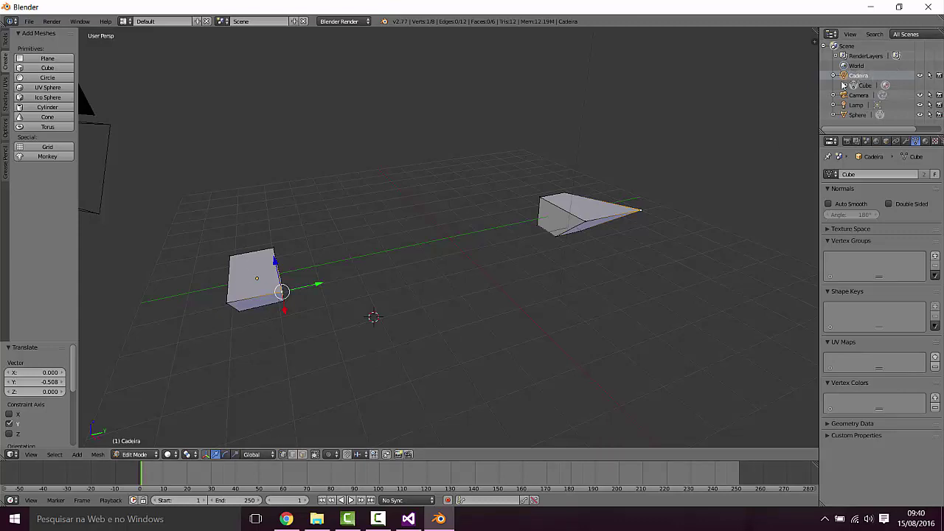
Put the Sphere object in Edit Mode and move the upper vertex beside the pulled-out corner about -1.46 along X.
{"action": "left_click", "coordinate": [866, 86]}
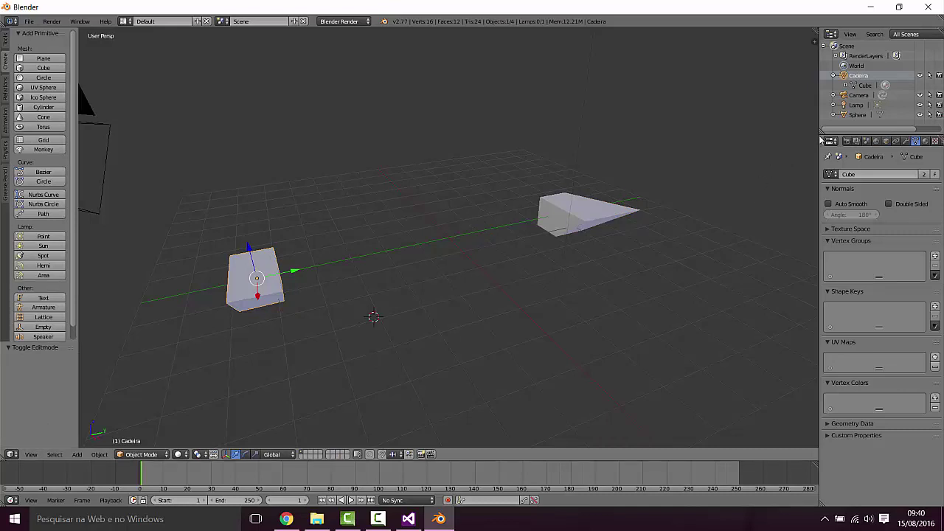
{"action": "left_click", "coordinate": [857, 115]}
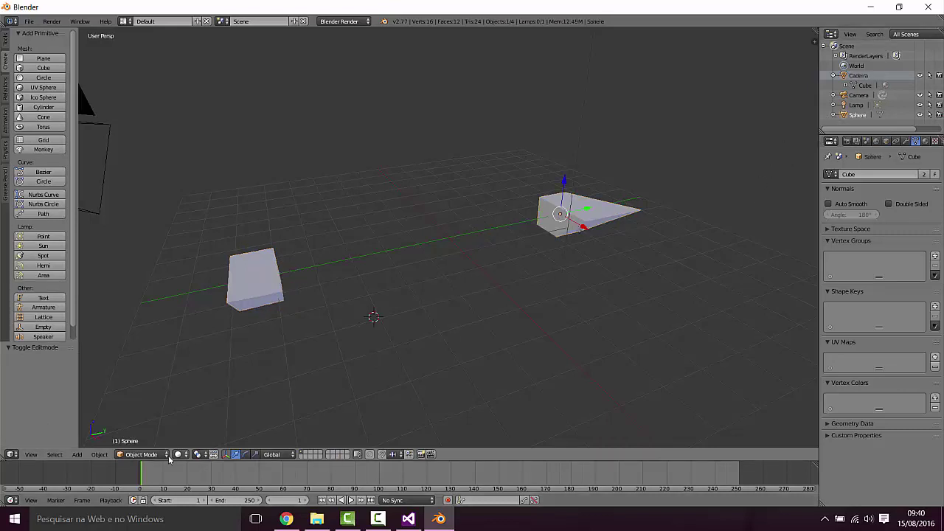
{"action": "key", "text": "Tab"}
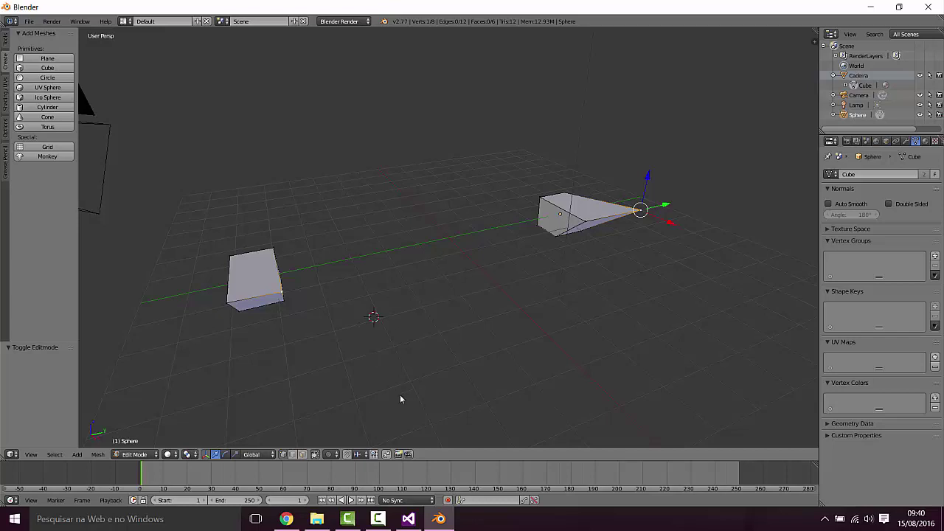
{"action": "right_click", "coordinate": [581, 229]}
{"action": "key", "text": "g"}
{"action": "key", "text": "x"}
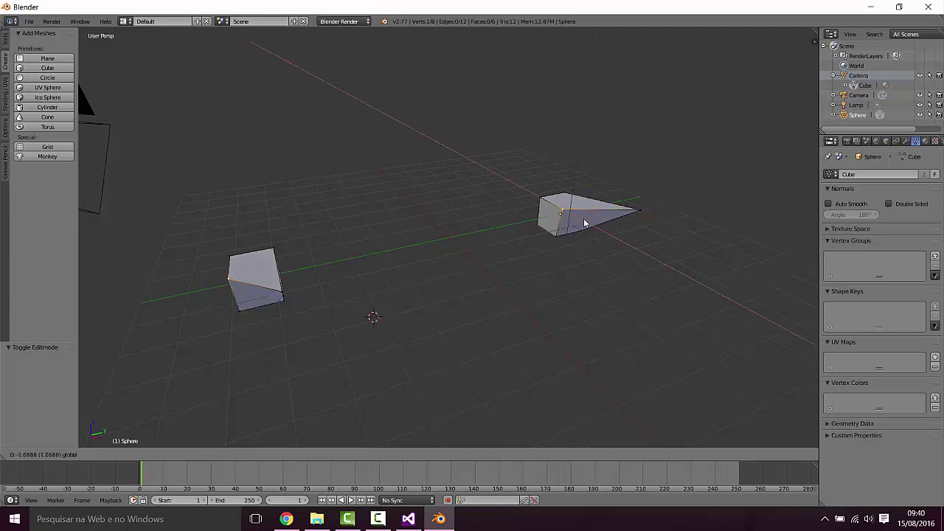
{"action": "left_click", "coordinate": [584, 223]}
Move the Sphere object's pulled-out corner vertex about -1.83 along X and about -1.70 along Y.
{"action": "right_click", "coordinate": [638, 213]}
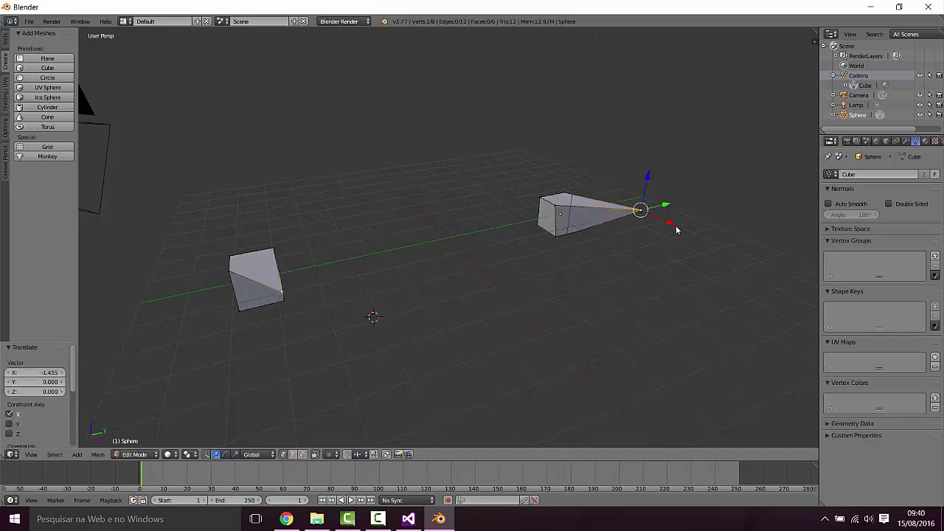
{"action": "key", "text": "g"}
{"action": "key", "text": "x"}
{"action": "left_click", "coordinate": [629, 205]}
{"action": "key", "text": "g"}
{"action": "key", "text": "y"}
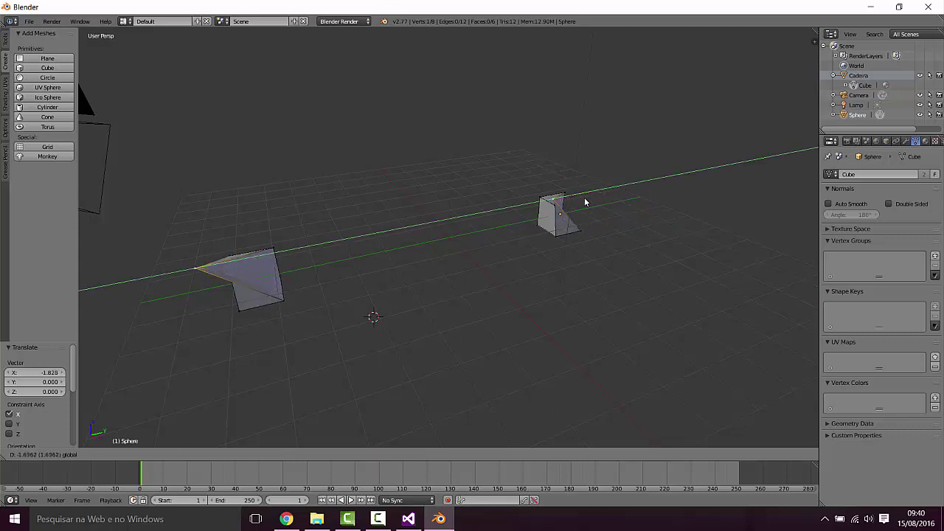
{"action": "left_click", "coordinate": [584, 197]}
Shift the same corner vertex back slightly along positive Y and lower it about 0.74 along Z.
{"action": "middle_click_drag", "start_coordinate": [620, 259], "coordinate": [672, 225]}
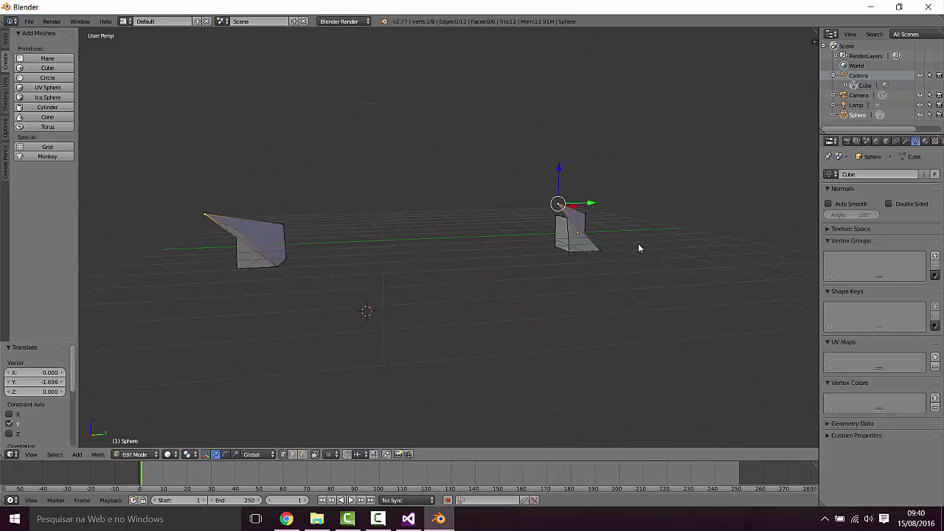
{"action": "left_click_drag", "start_coordinate": [594, 204], "coordinate": [614, 205]}
{"action": "left_click_drag", "start_coordinate": [579, 170], "coordinate": [581, 196]}
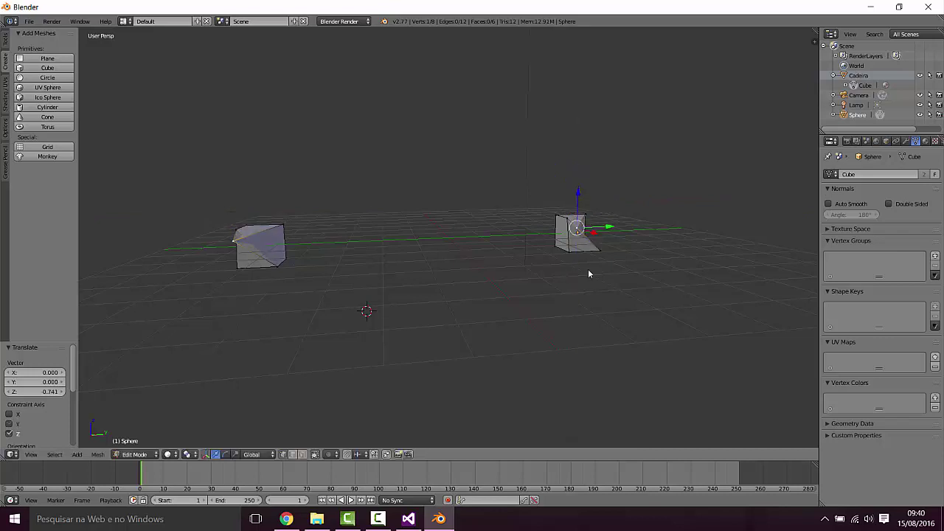
{"action": "middle_click_drag", "start_coordinate": [386, 302], "coordinate": [422, 288]}
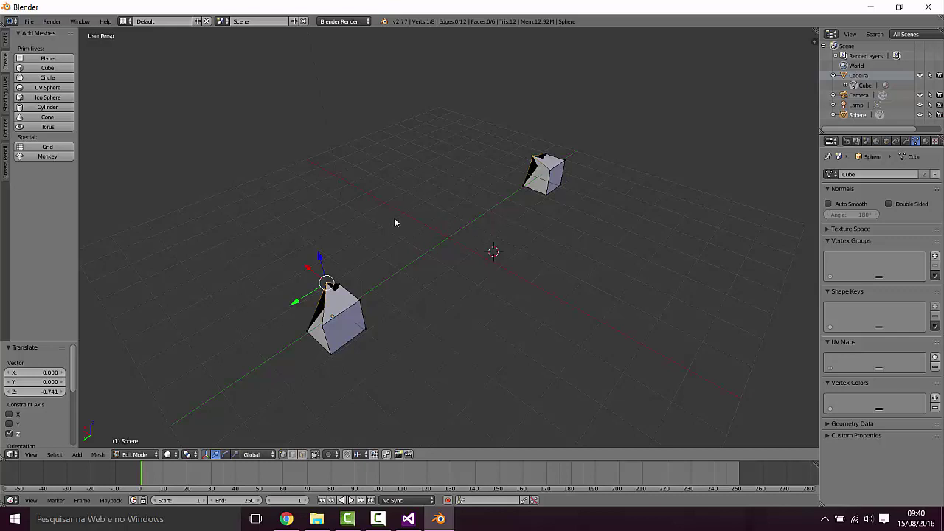
{"action": "middle_click_drag", "start_coordinate": [395, 222], "coordinate": [504, 301]}
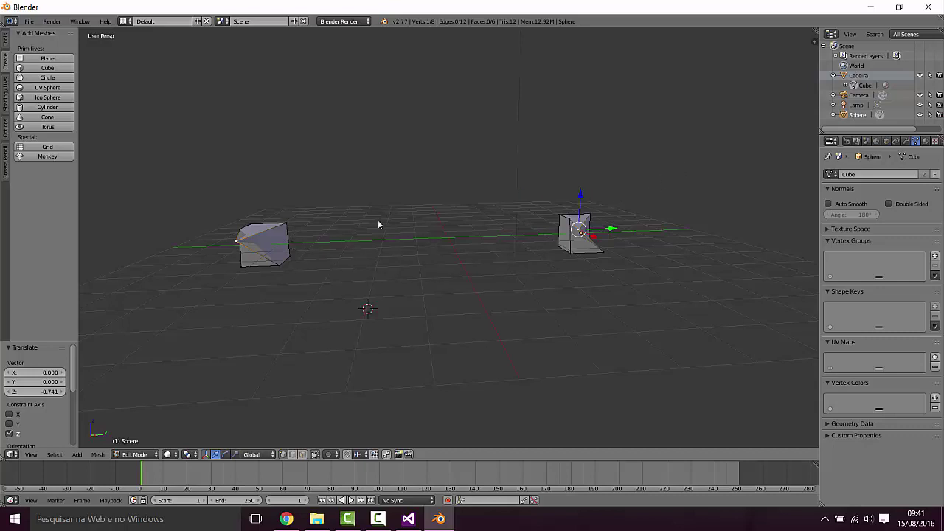
{"action": "middle_click_drag", "start_coordinate": [337, 211], "coordinate": [411, 219]}
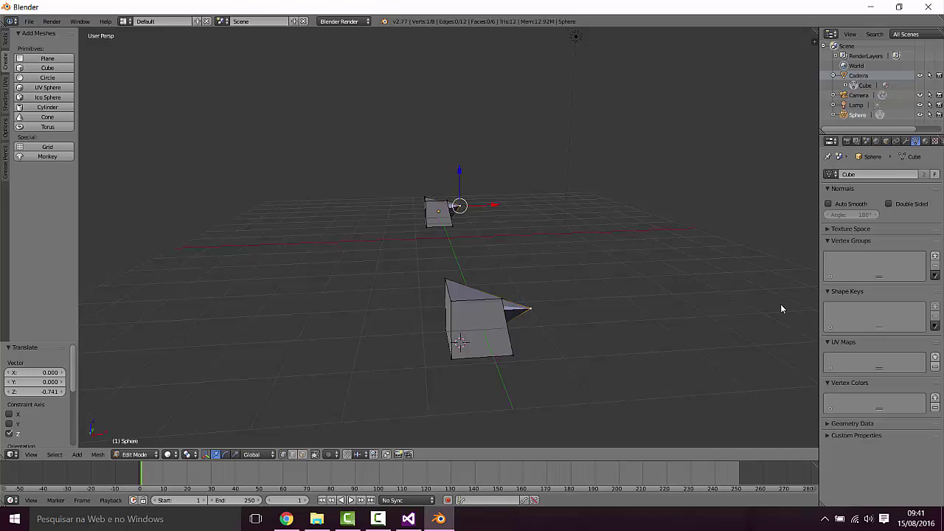
{"action": "middle_click_drag", "start_coordinate": [747, 255], "coordinate": [630, 286]}
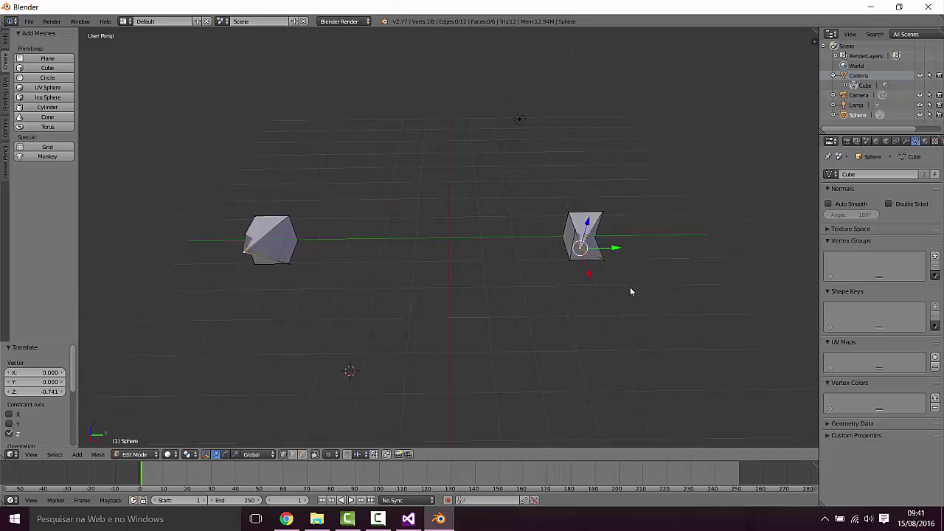